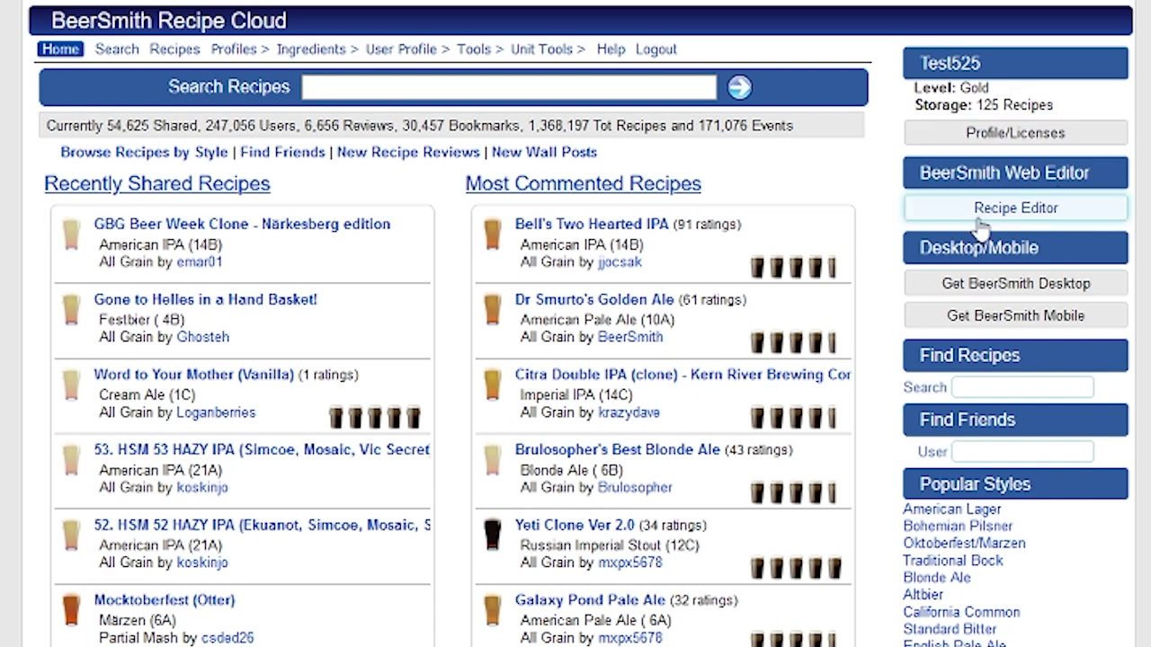
Step: Open the Brad's Great Lakes Porter - BrewEasy recipe from the Recipe Editor list
left_click(978, 219)
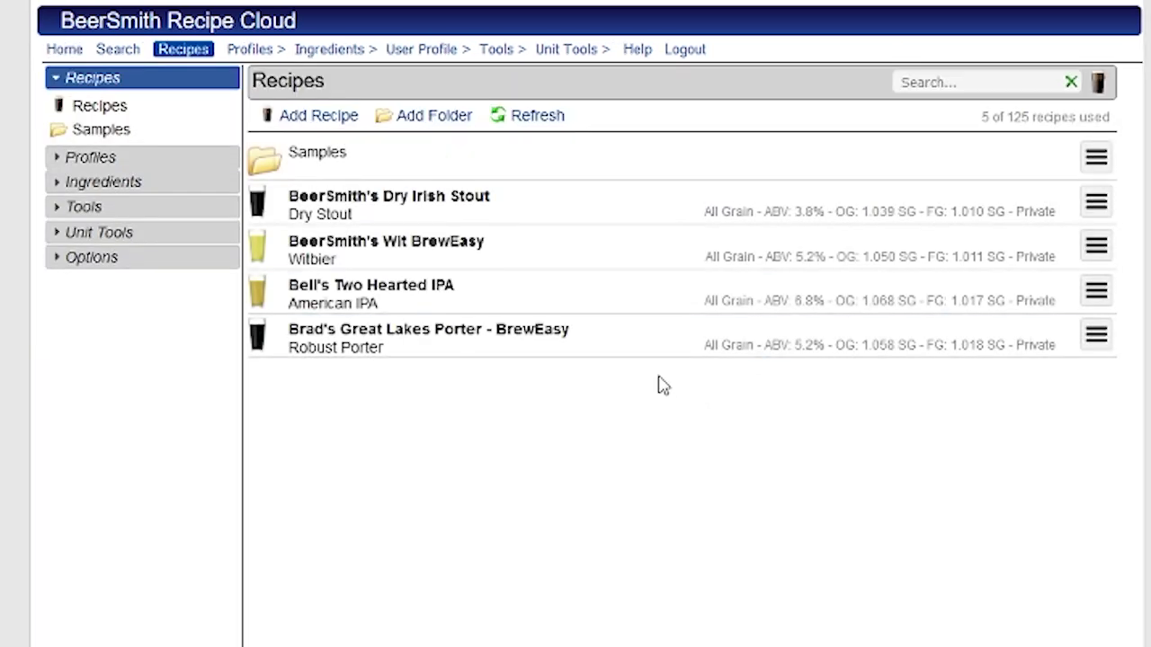
left_click(531, 335)
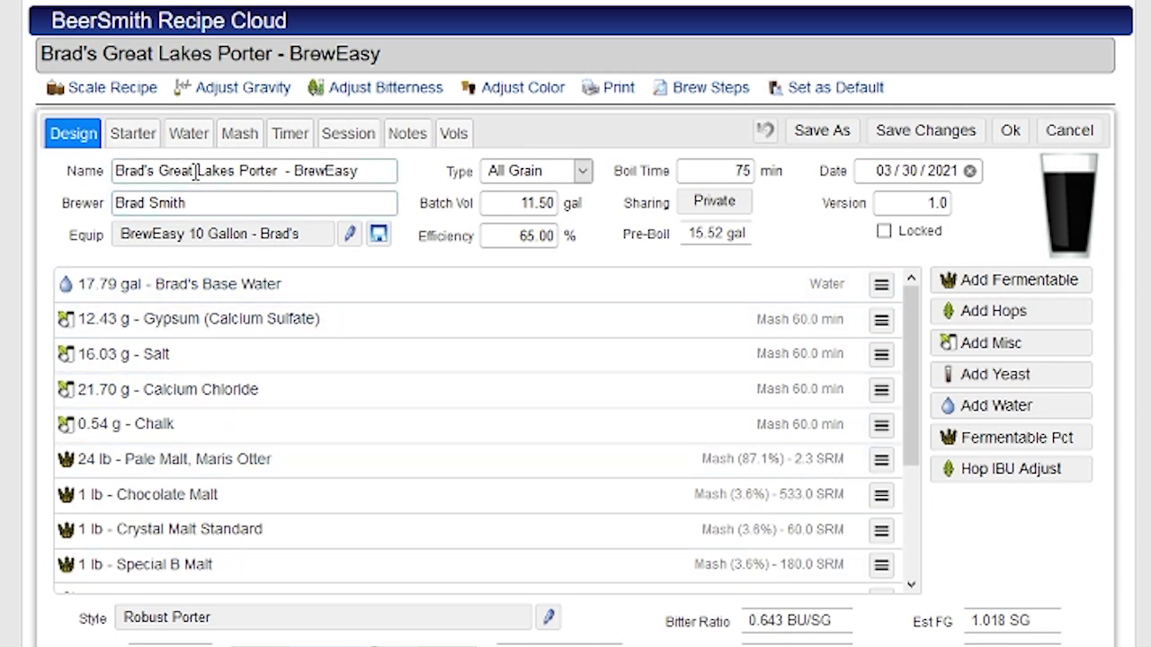
Step: Show the porter's Starter page: 464.5 billion cells needed and a 3.00 l starter
left_click(144, 142)
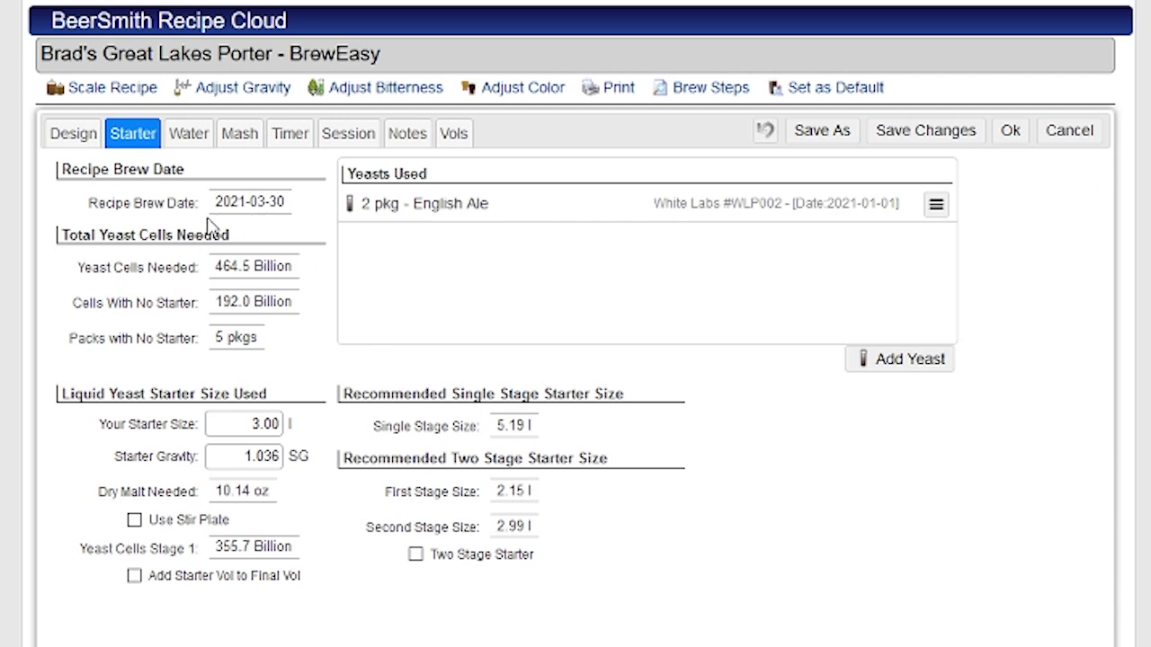
left_click(72, 133)
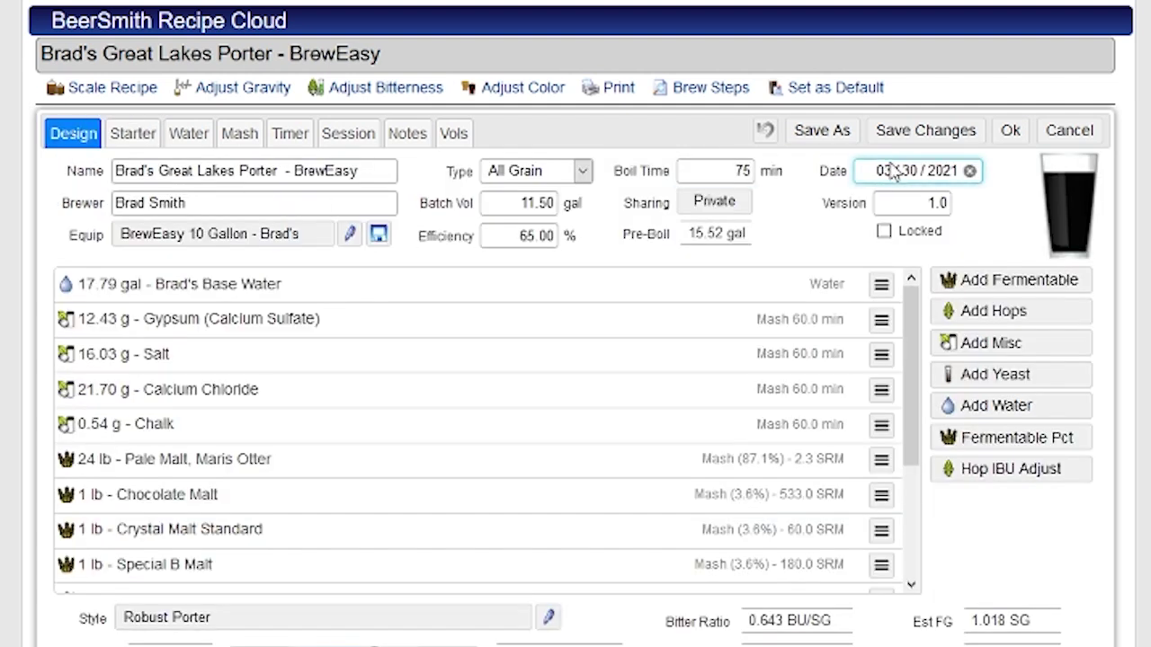
left_click(134, 135)
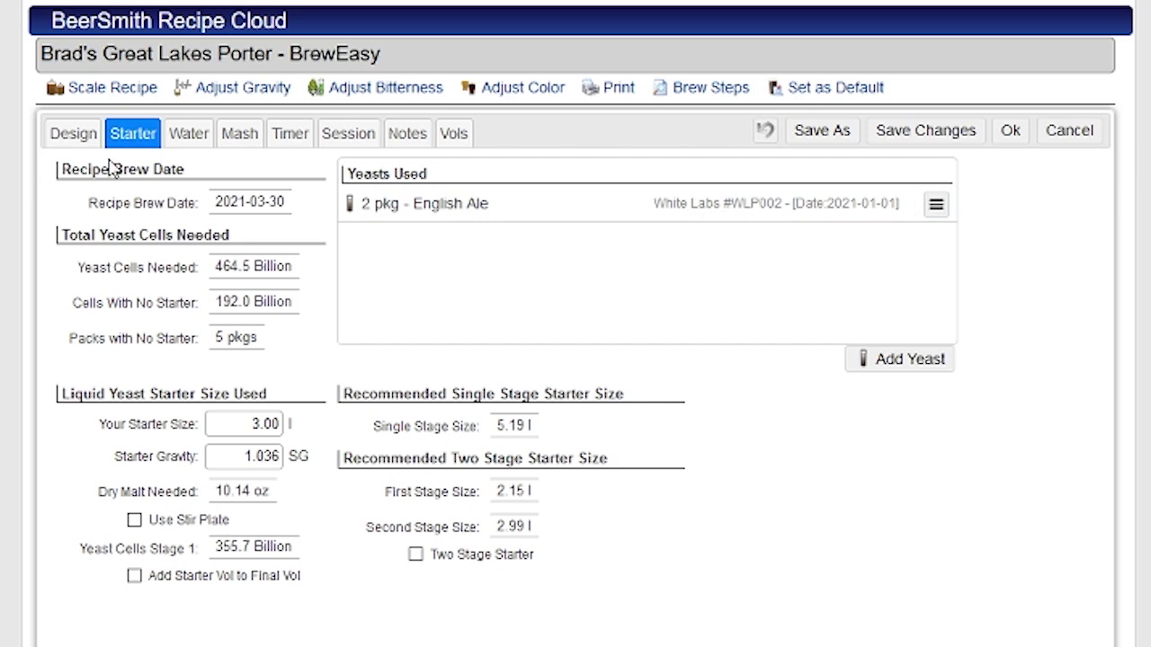
left_click(77, 142)
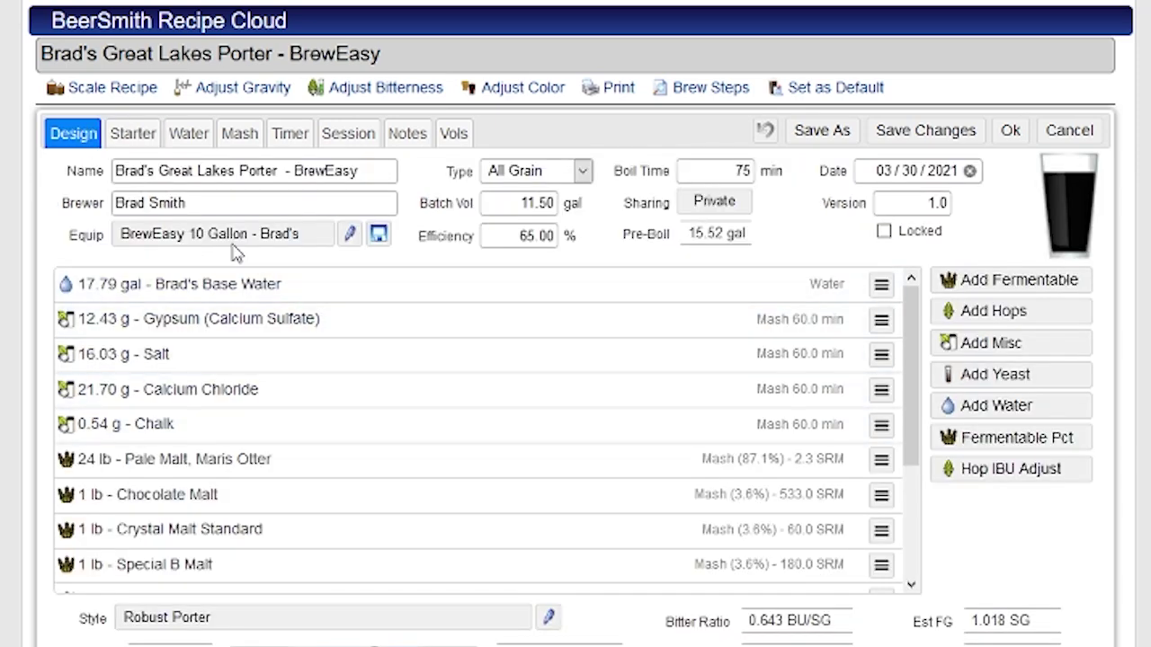
left_click(142, 144)
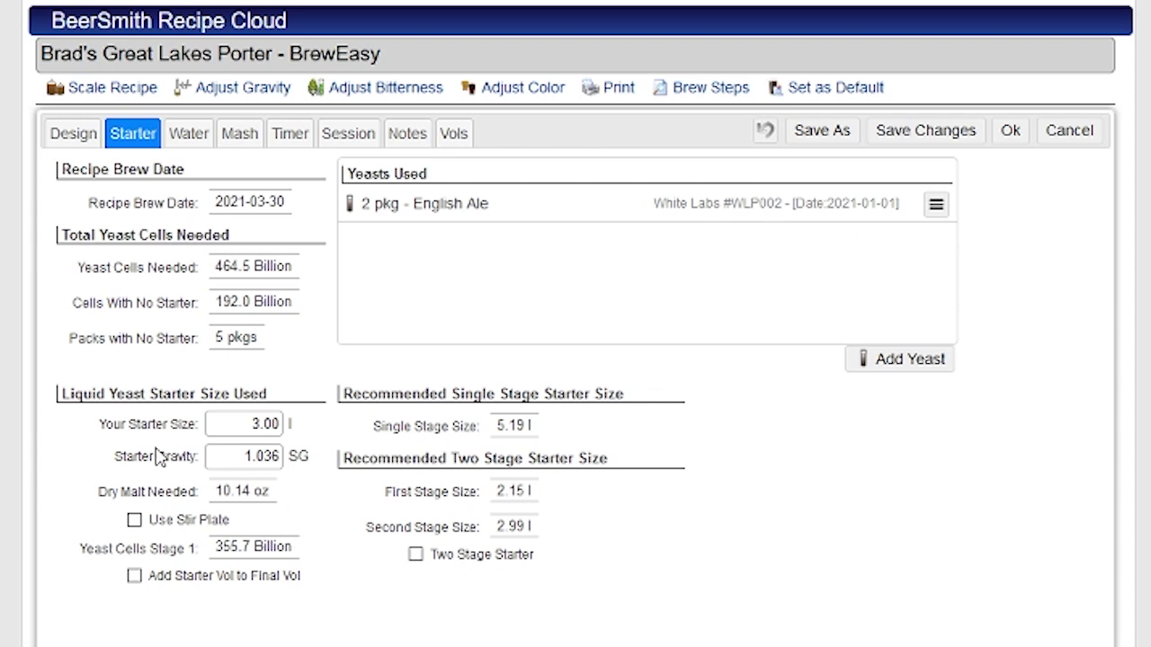
left_click_drag(243, 424, 352, 427)
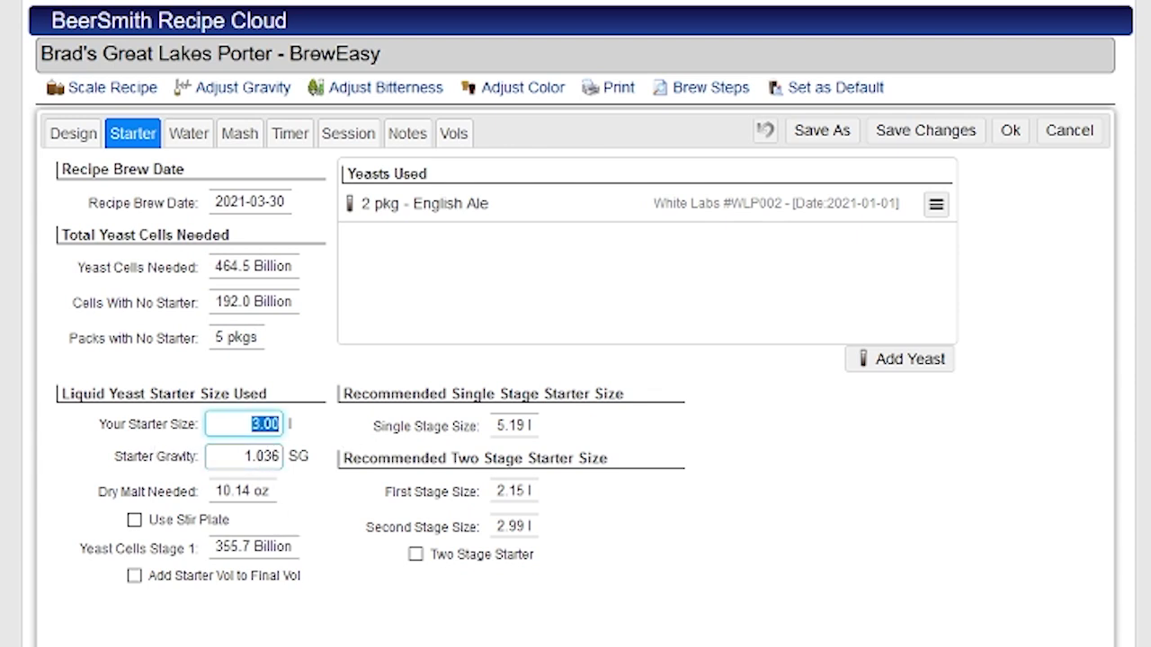
type("3")
key("Tab")
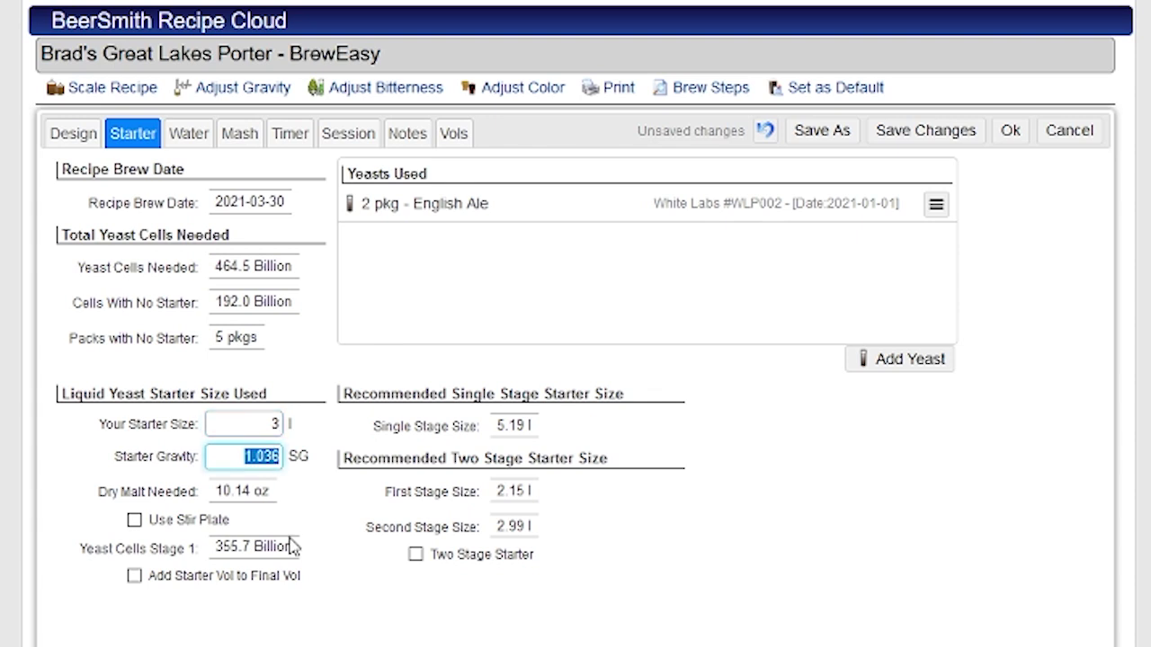
left_click(213, 497)
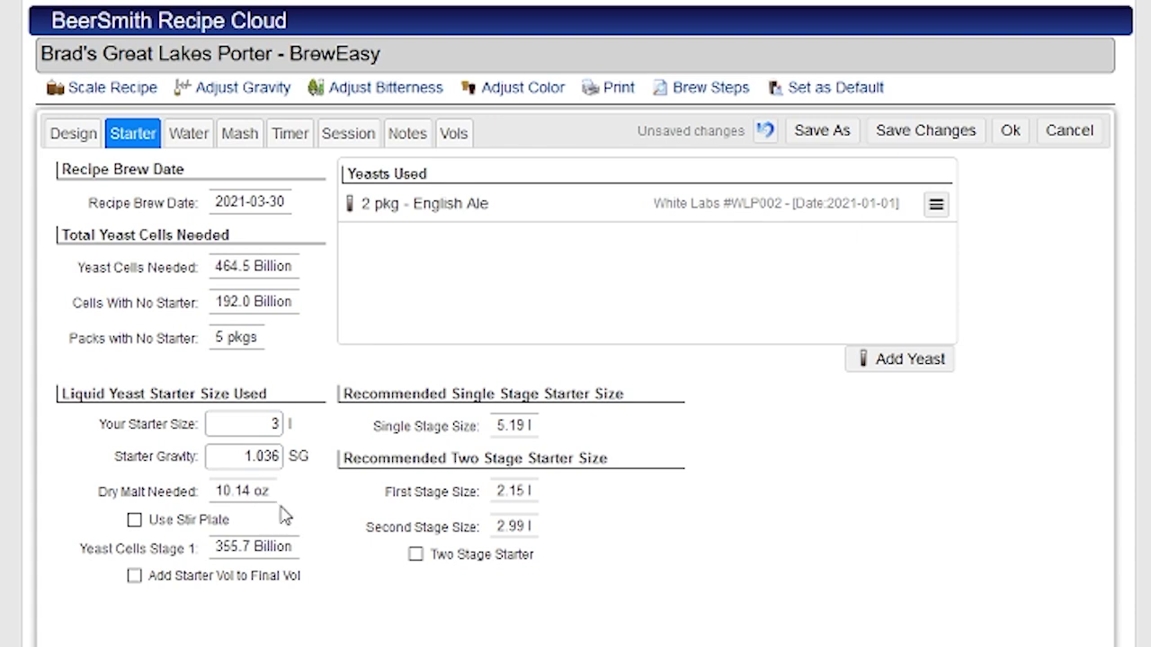
left_click(135, 522)
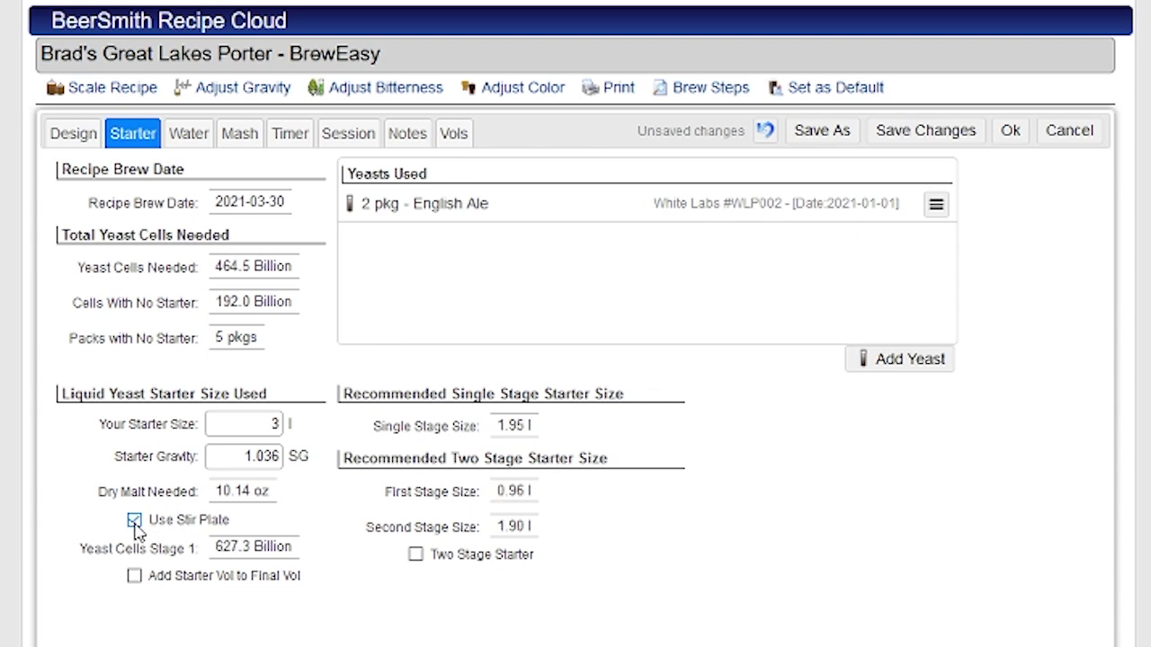
left_click(135, 522)
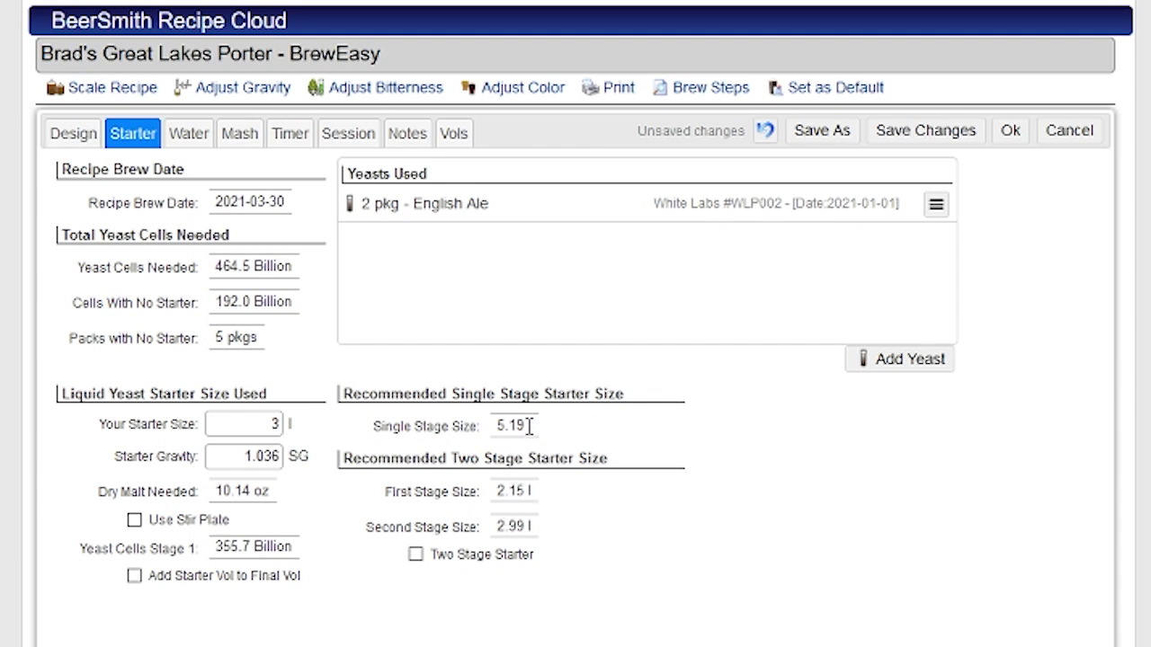
left_click(250, 423)
left_click(277, 455)
Step: Enable Two Stage Starter with a 2.2 l first stage and 3 l second stage, giving 468.5 billion cells
left_click(416, 555)
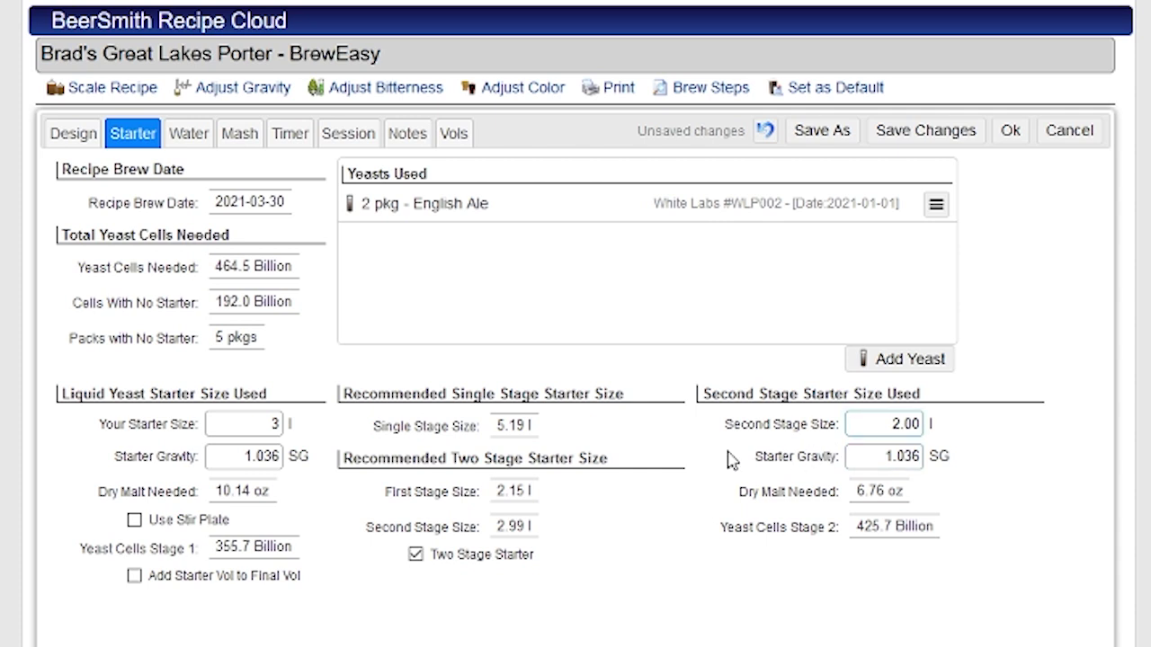
left_click(251, 428)
double_click(253, 428)
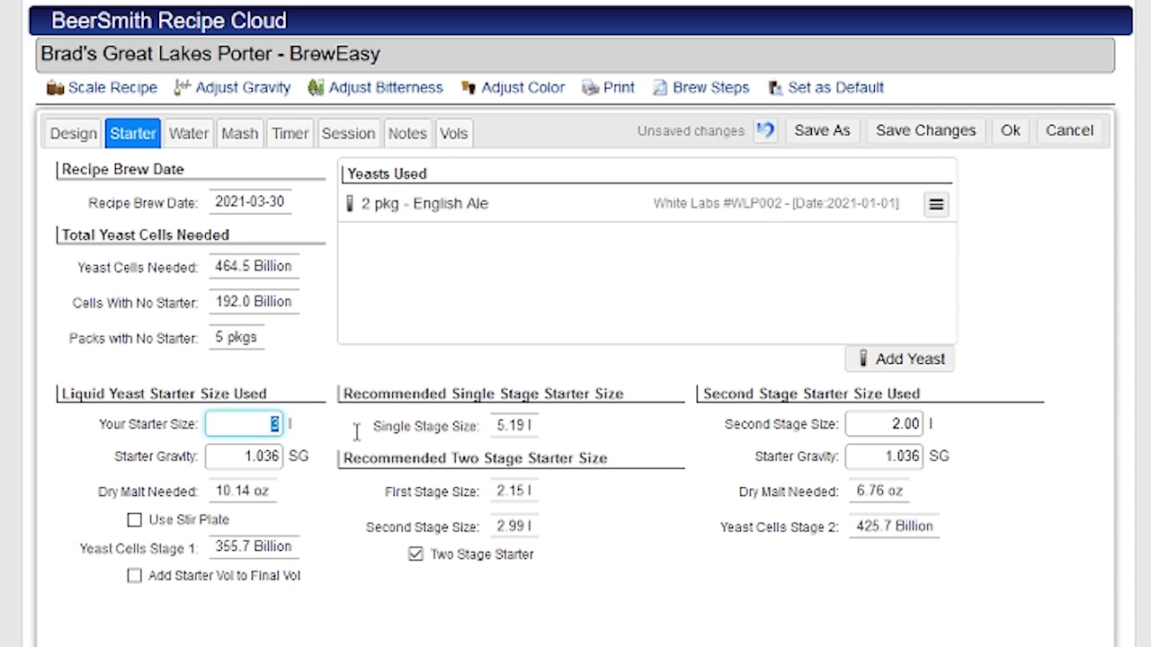
type("2")
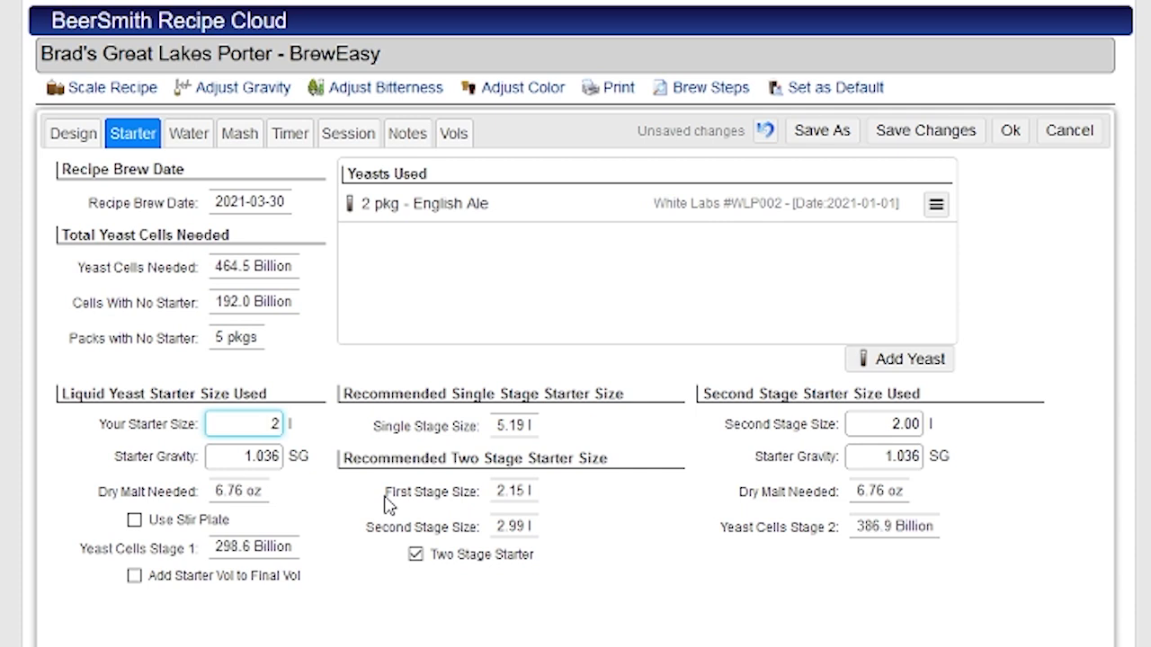
type(".2")
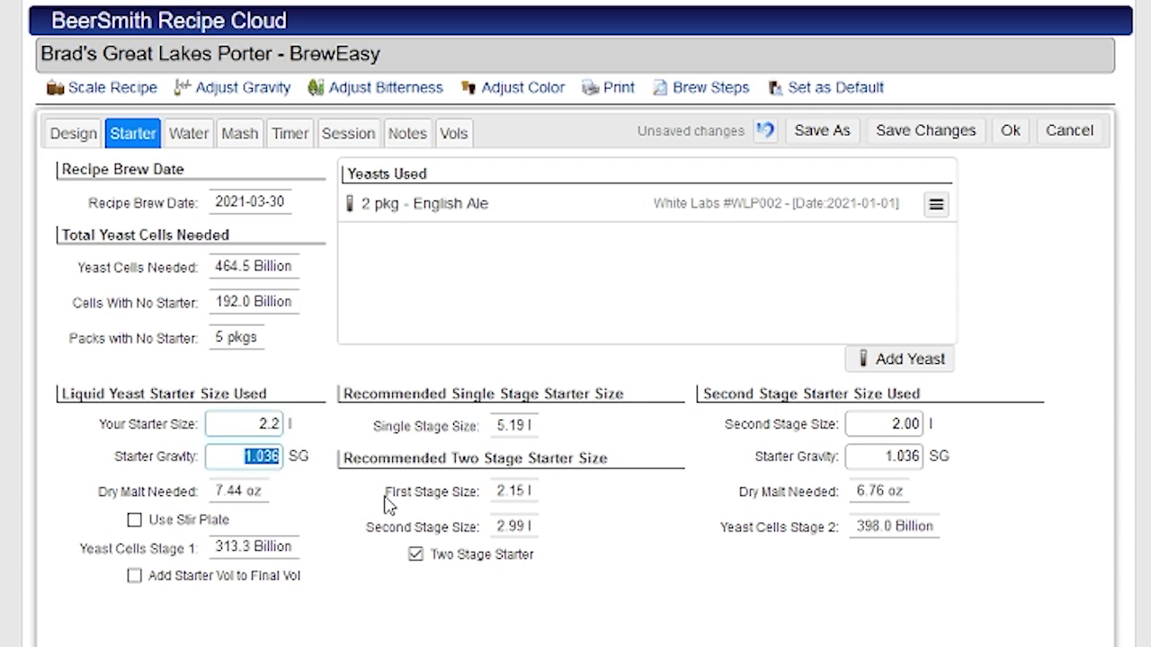
left_click(881, 427)
type("2")
key("Tab")
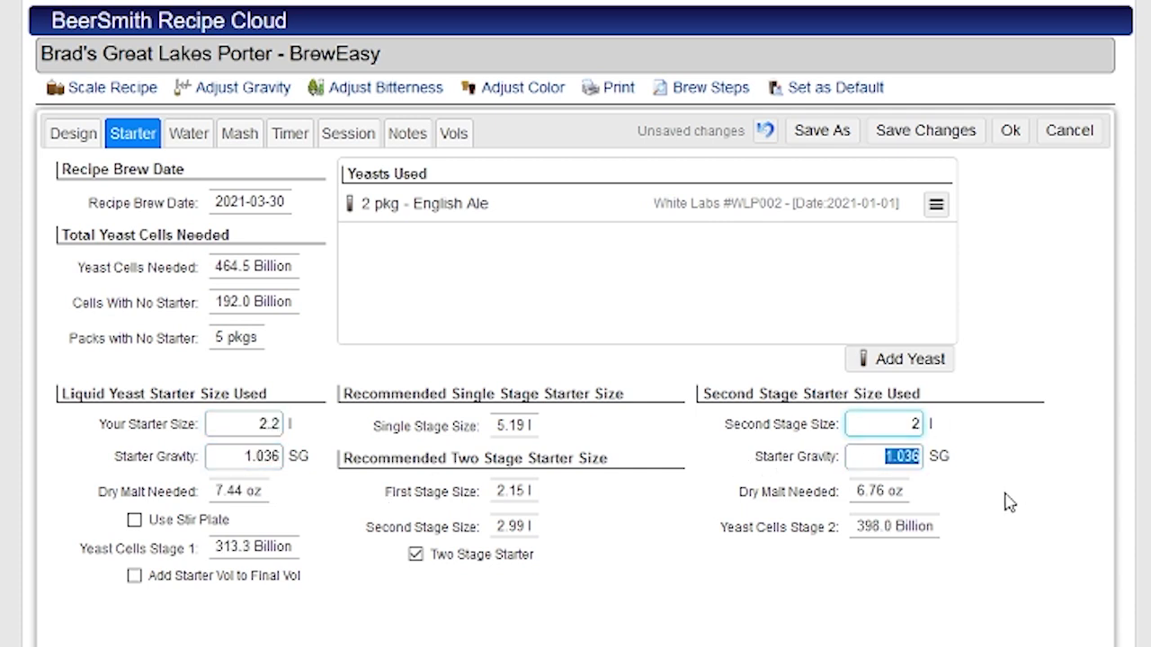
left_click(881, 424)
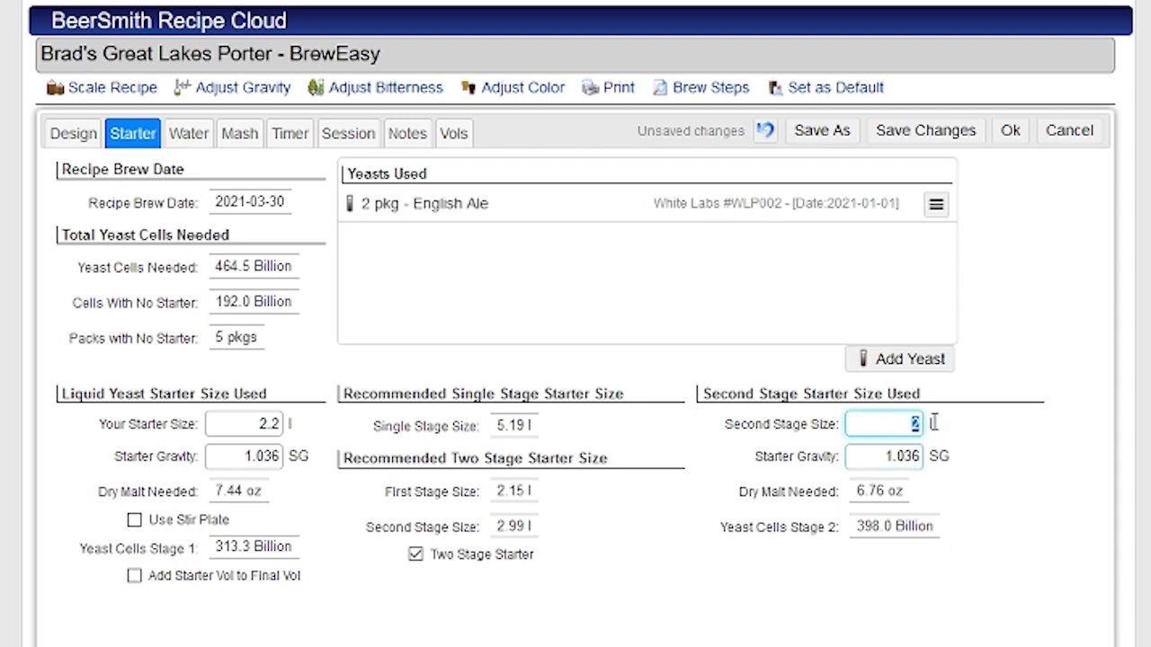
type("3")
key("Tab")
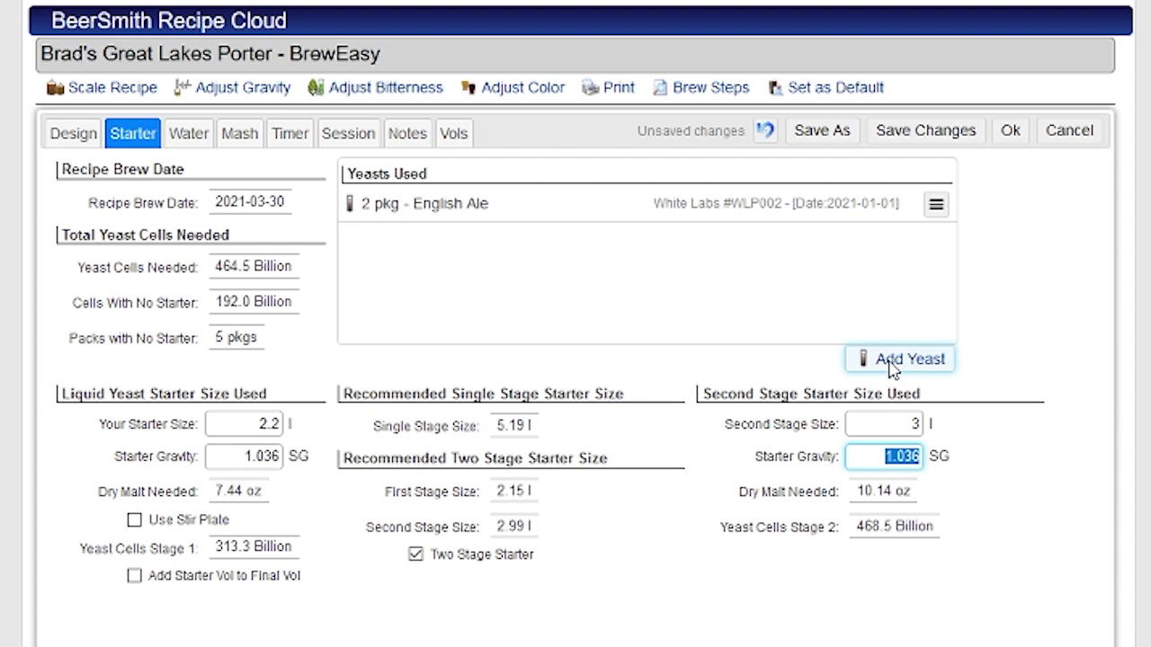
Step: View the English Ale yeast details without changes, then return to the porter's Design page
left_click(396, 204)
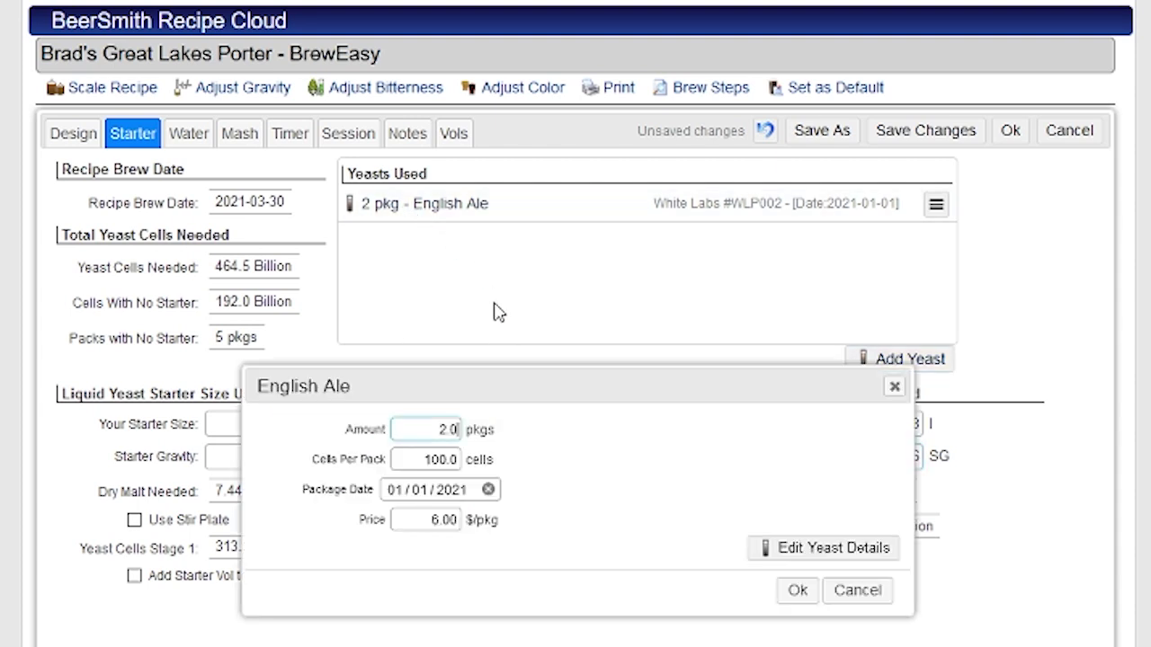
left_click(854, 594)
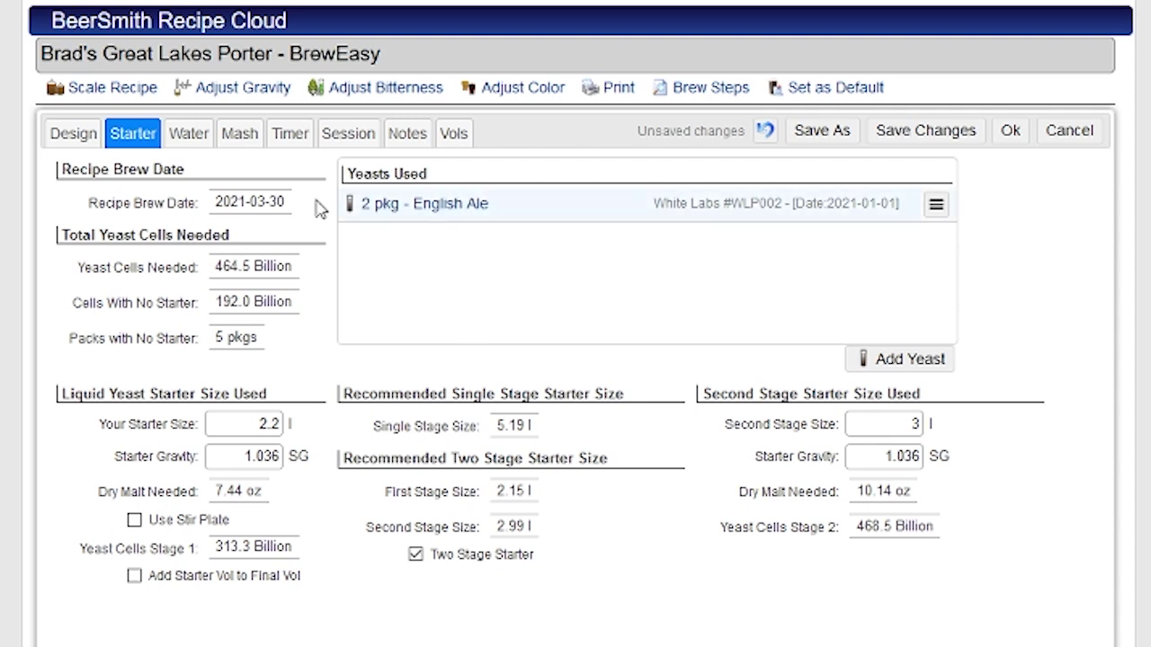
left_click(53, 140)
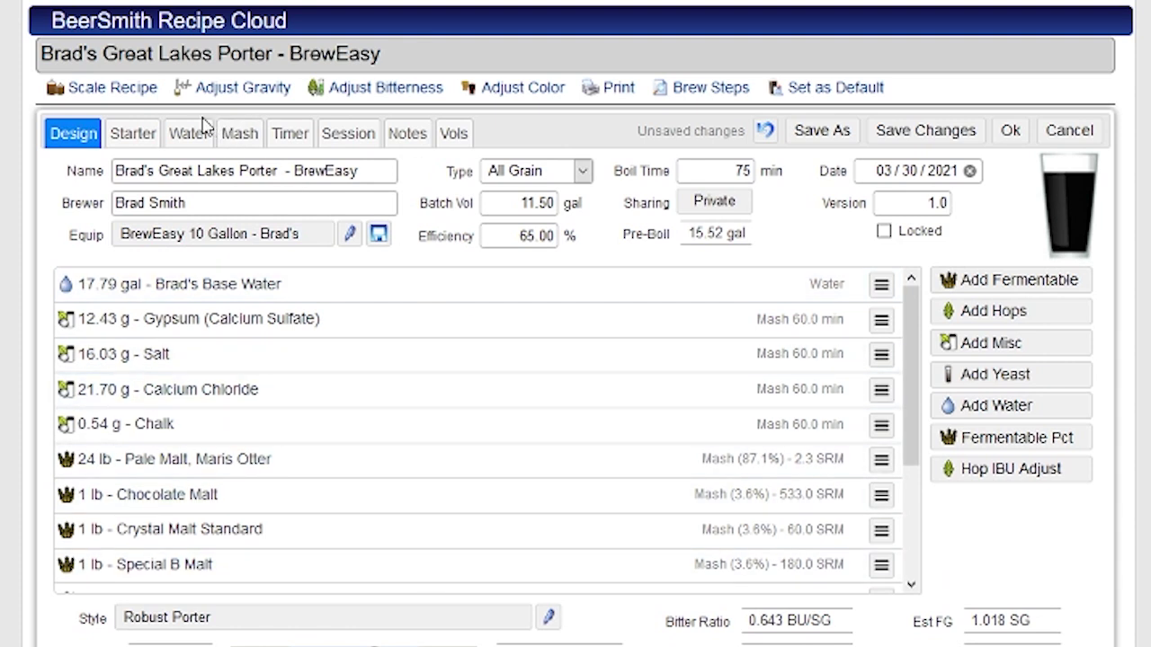
Step: Return to the Starter page showing the 2.20 l and 3.00 l stages yielding 468.5 billion cells
left_click(145, 133)
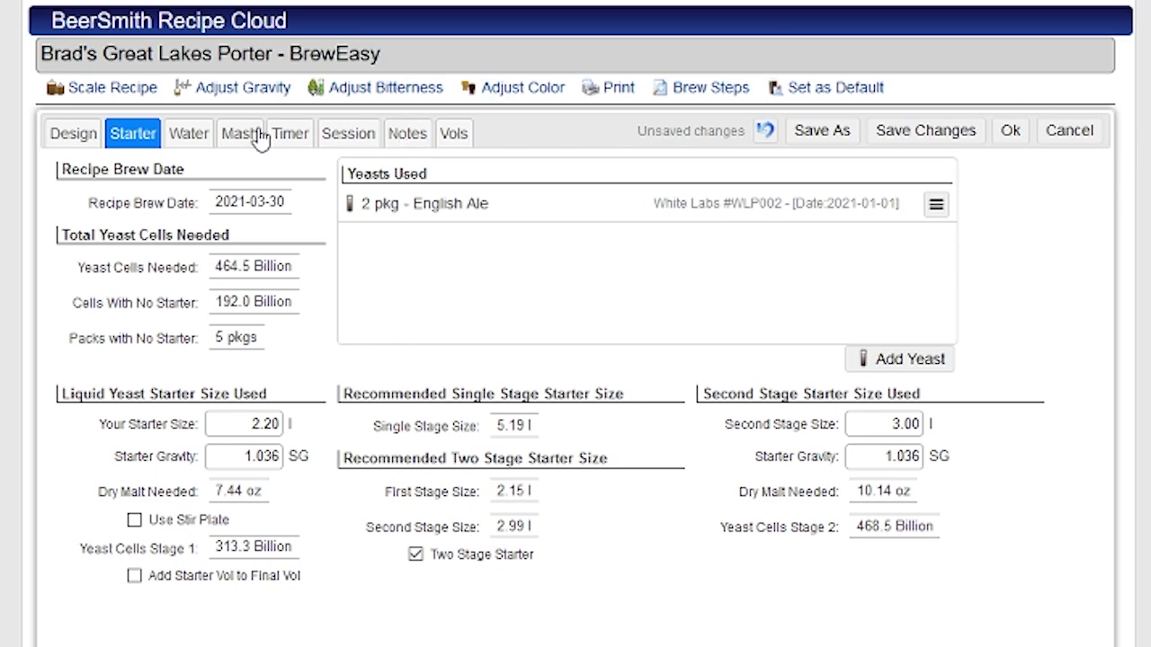
Step: Close the porter's recipe editor and go to the BeerSmith home page
left_click(1063, 135)
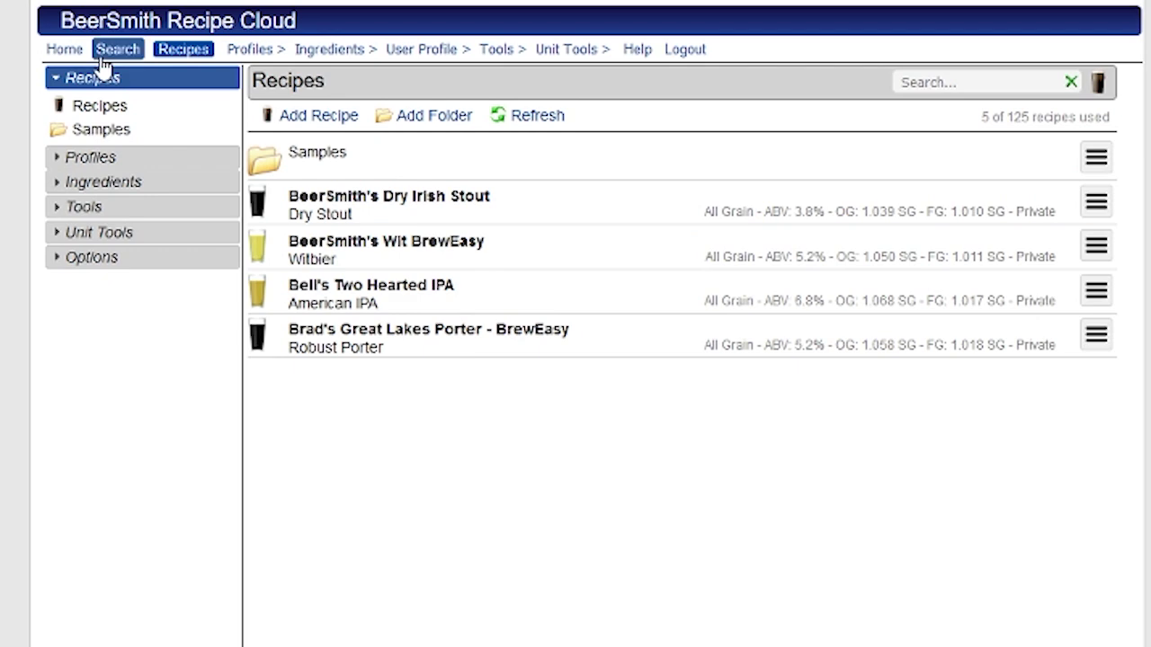
left_click(60, 48)
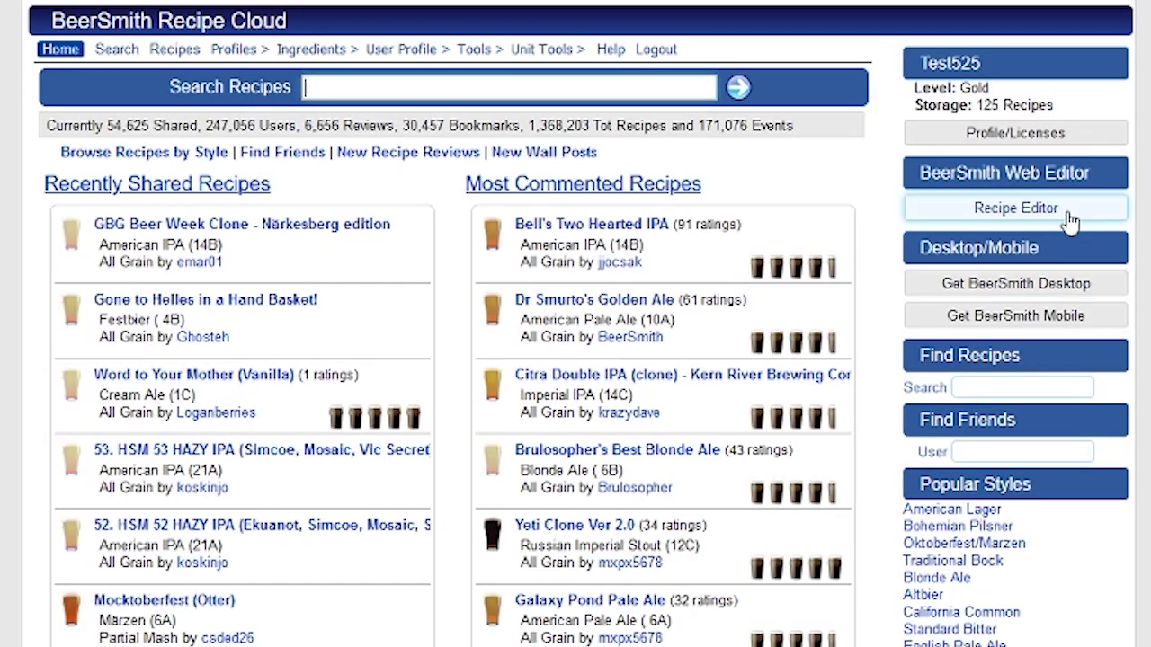